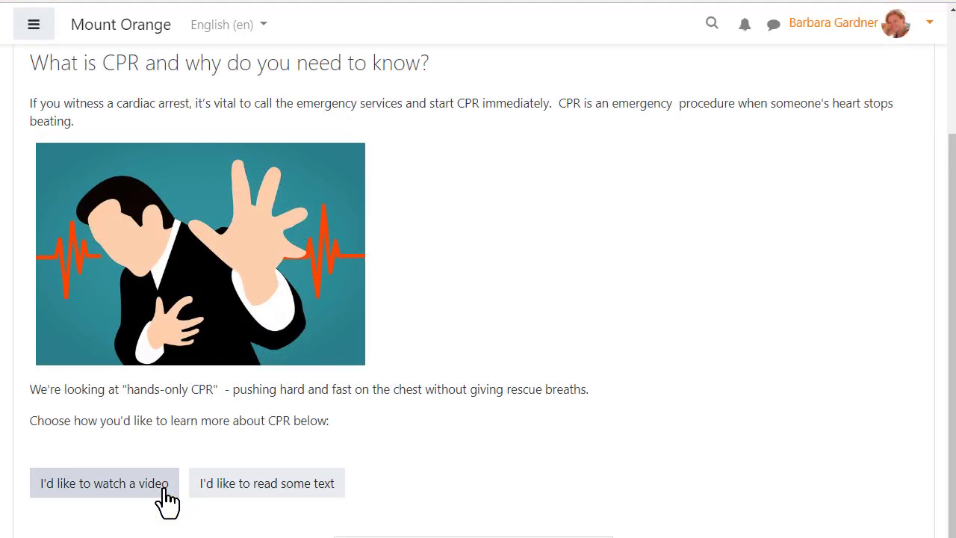
- As a student, choose to learn CPR by video and mark the first statement as correct
click(165, 493)
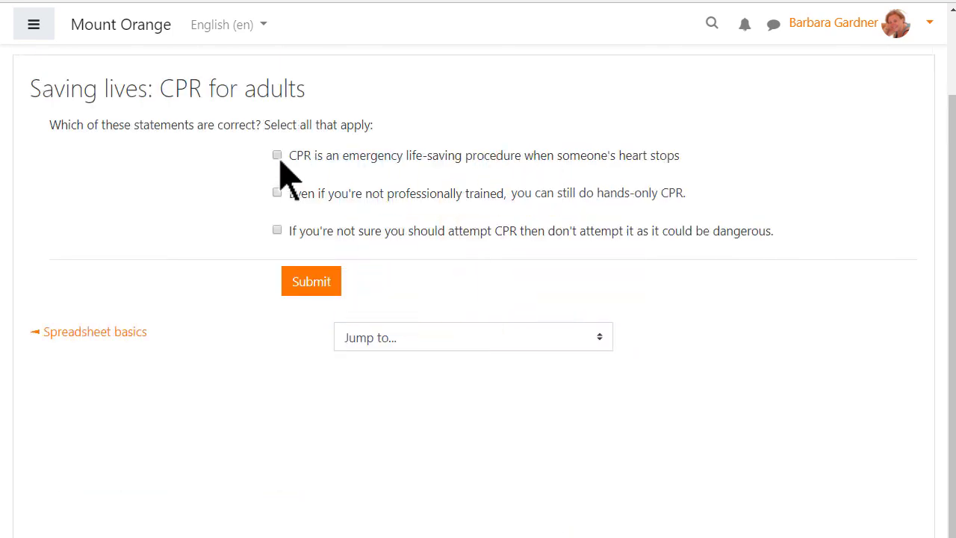
click(277, 156)
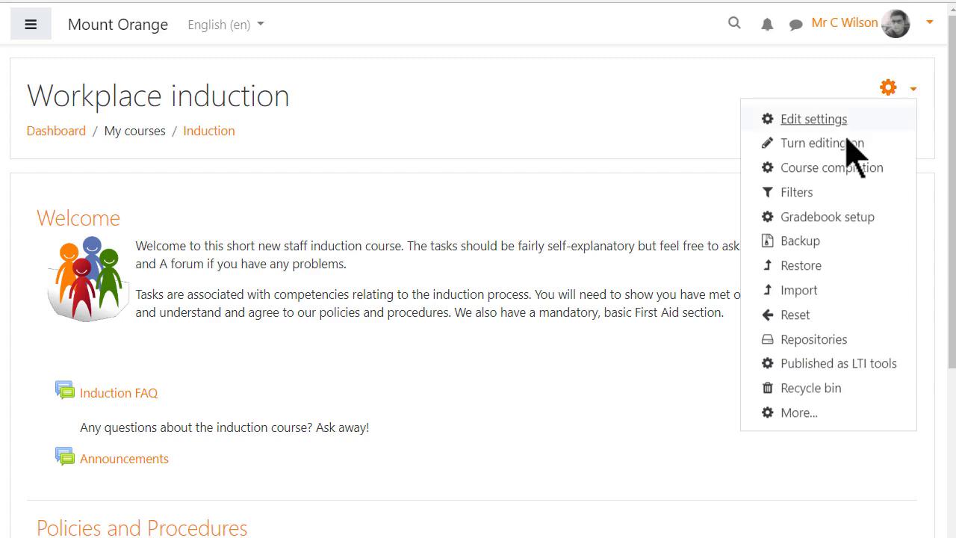
- With editing on, name the lesson 'Saving lives: CPR', paste its description and display it on the course page
click(822, 144)
scroll(859, 523, down, 10)
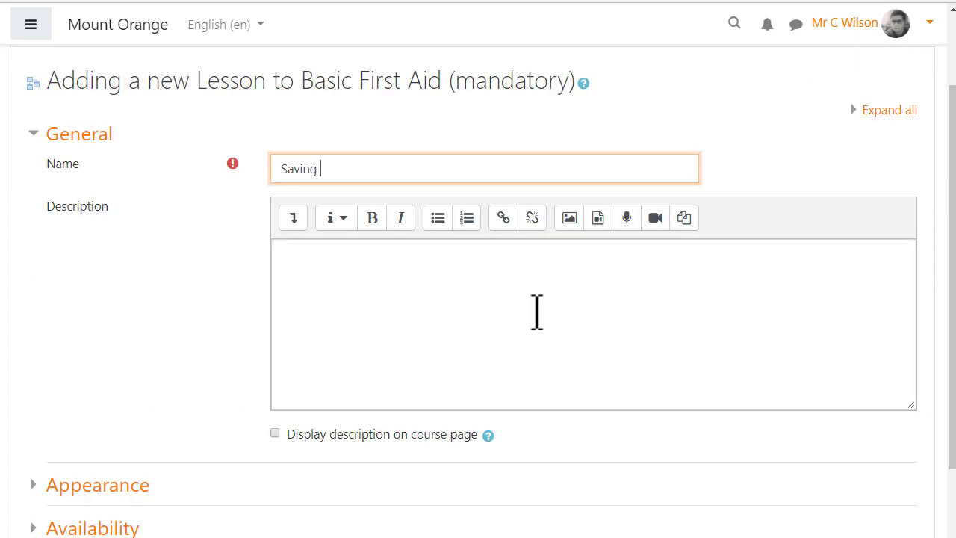
text(lives: CPR)
click(537, 312)
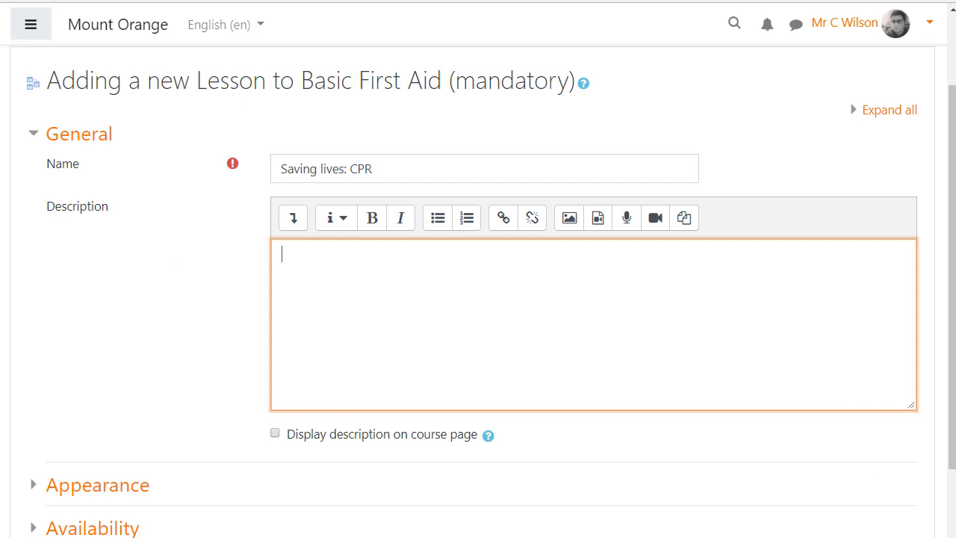
text(CPR or  Cardiopulmonary resuscitation is a life-saving emergency procedure when someone's heart stops. Hopefully we'll never need this, but if a colleague suffers a cardiac arrest at work, it's always good to be prepared.)
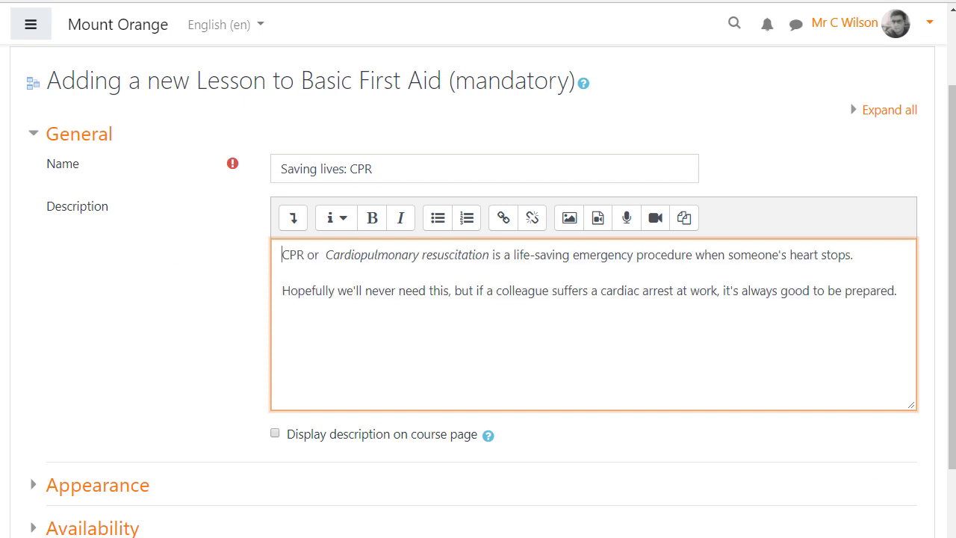
click(276, 434)
scroll(277, 485, down, 3)
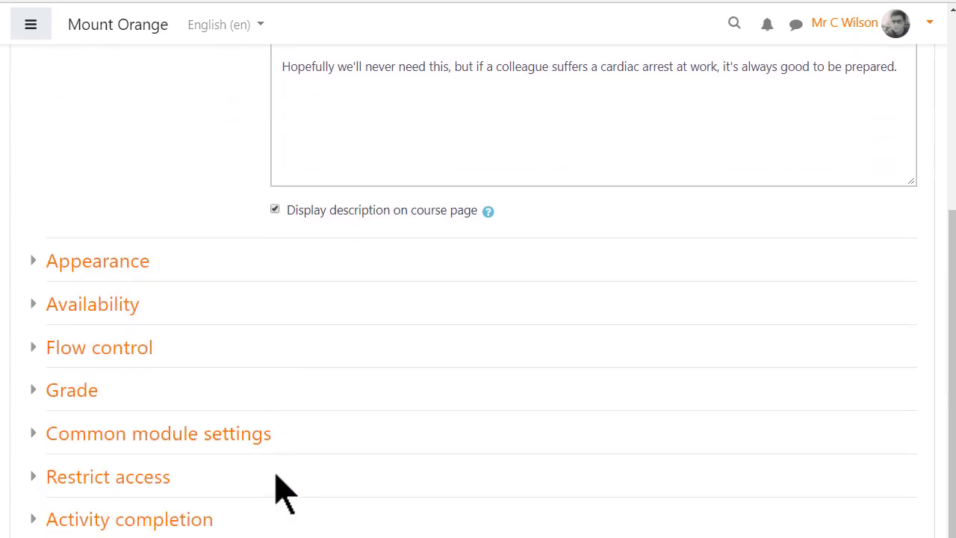
scroll(277, 489, down, 3)
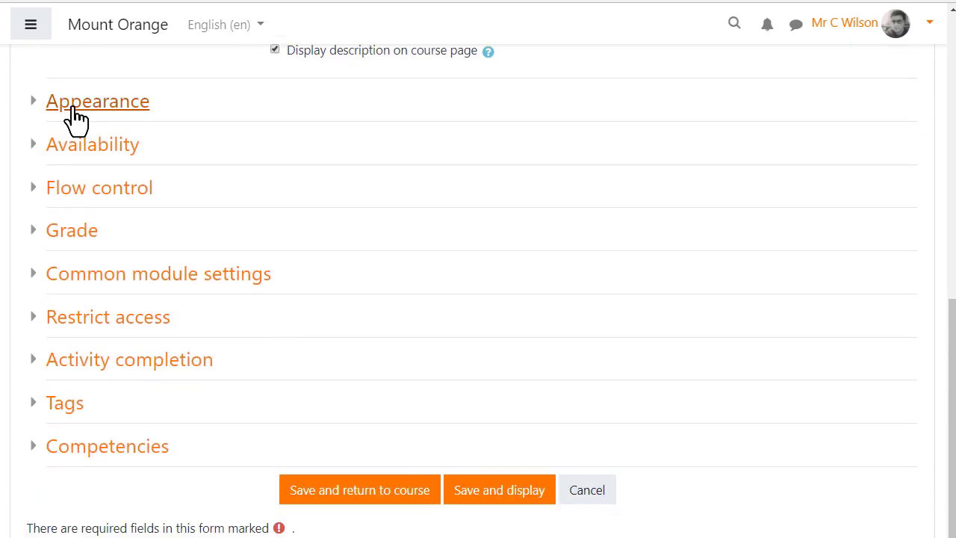
- Review all Appearance options at their defaults, then expand the Availability settings
click(76, 118)
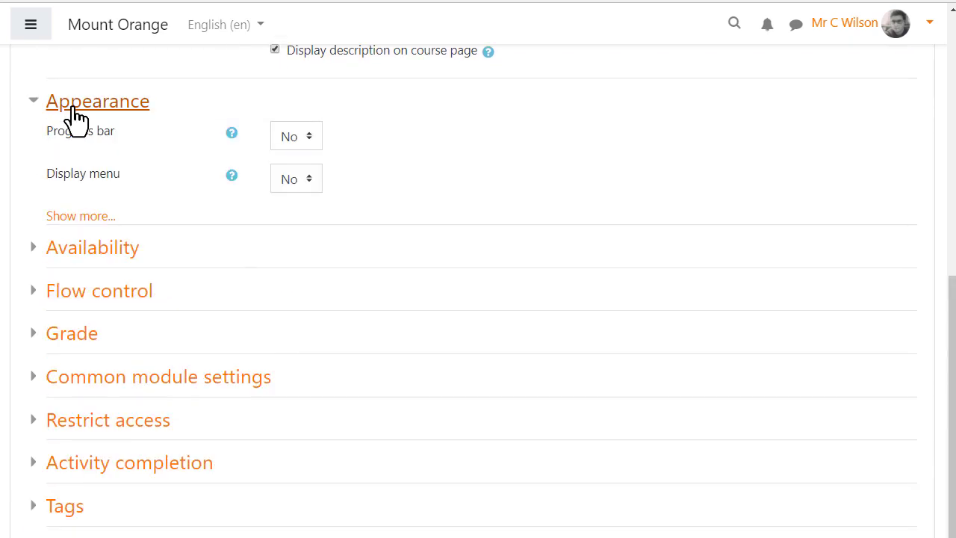
click(90, 218)
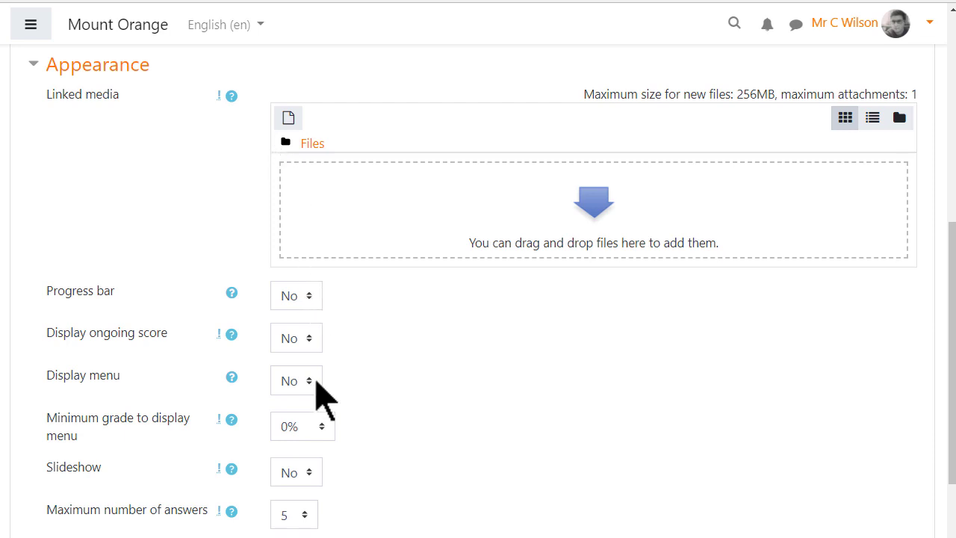
scroll(340, 403, down, 2)
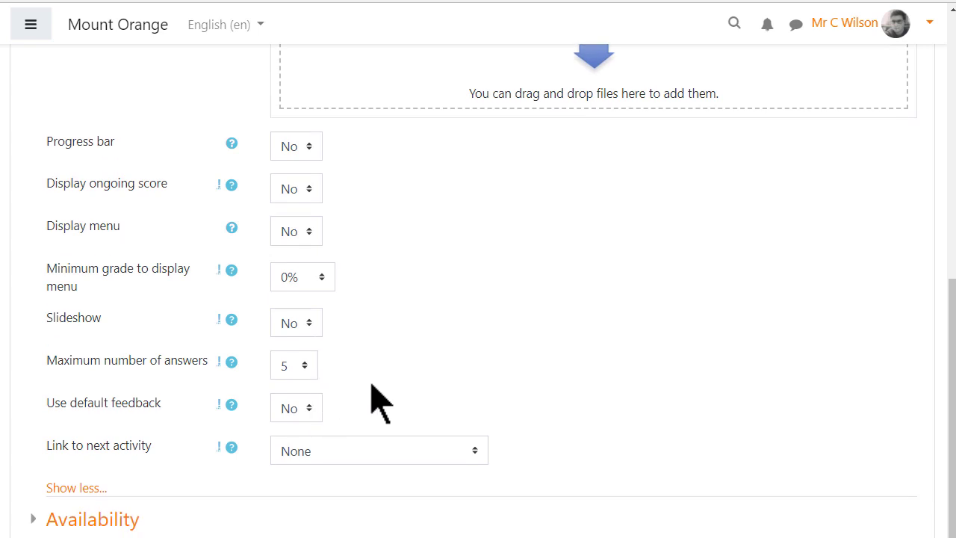
scroll(385, 385, down, 1)
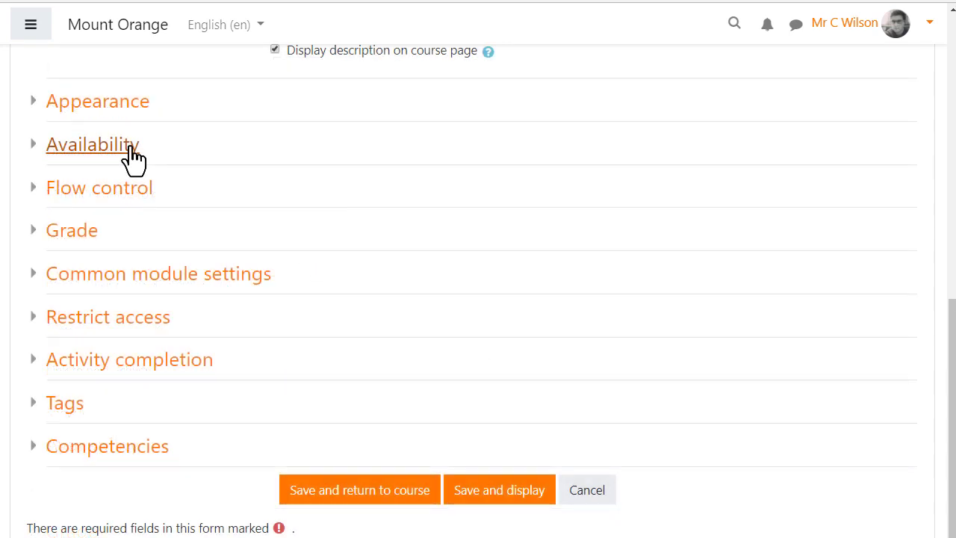
click(127, 146)
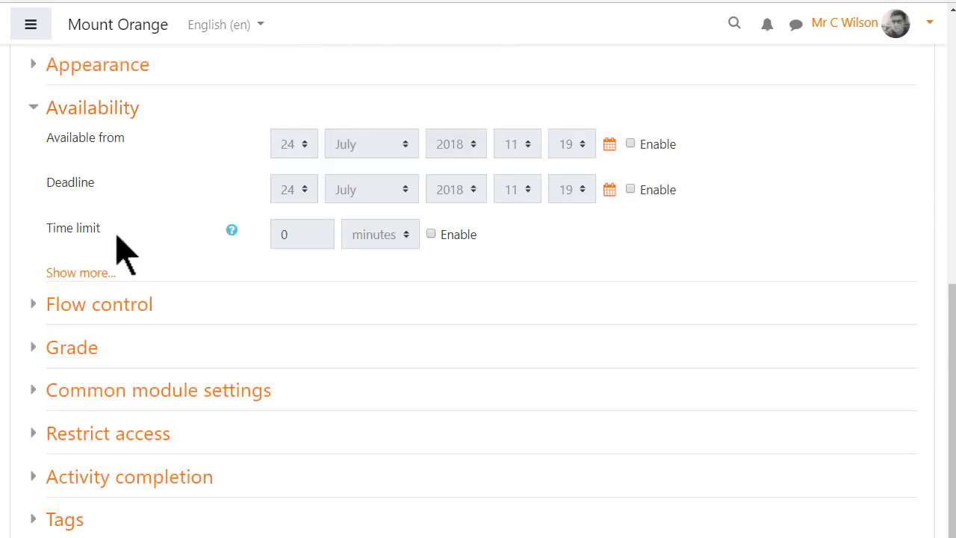
- Check the extra Availability options, fold them, and reveal all Flow control options unchanged
click(95, 273)
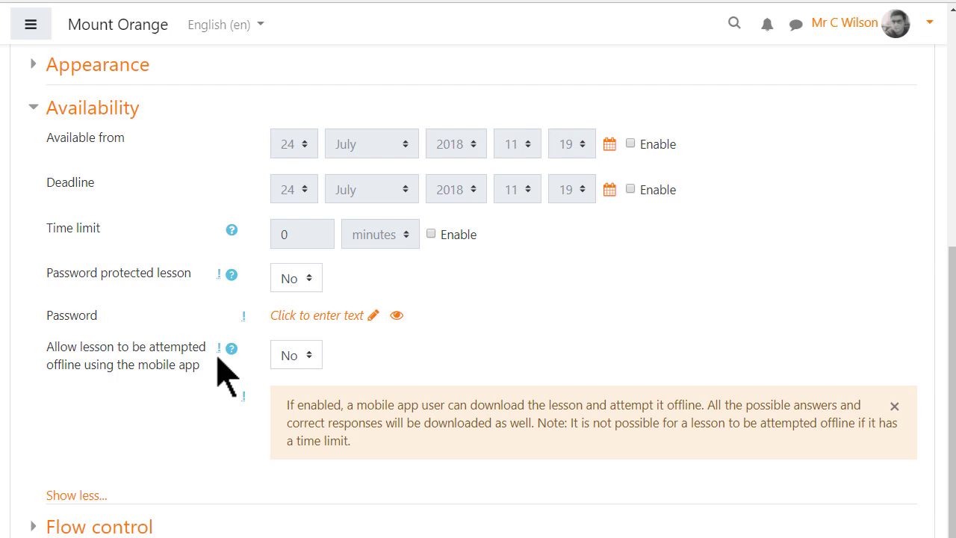
click(93, 108)
click(118, 188)
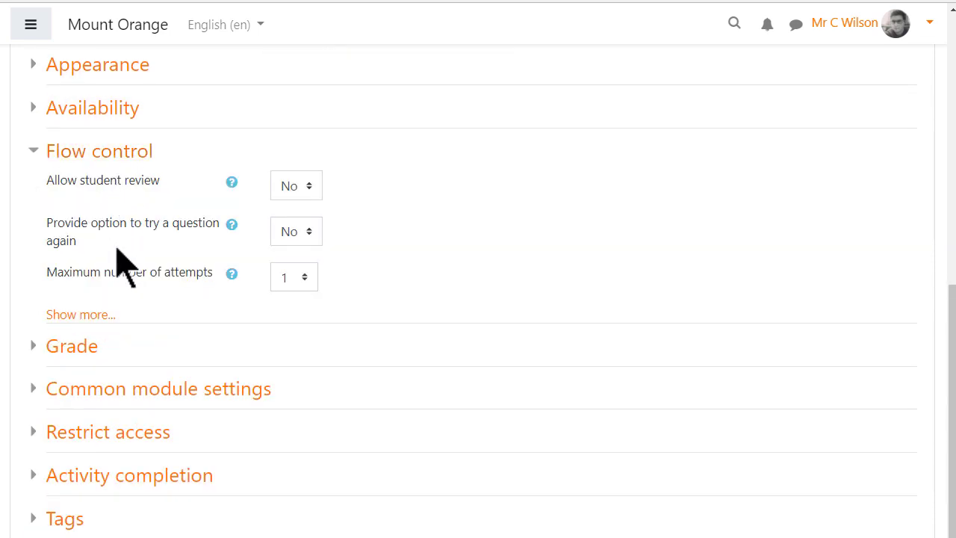
click(79, 315)
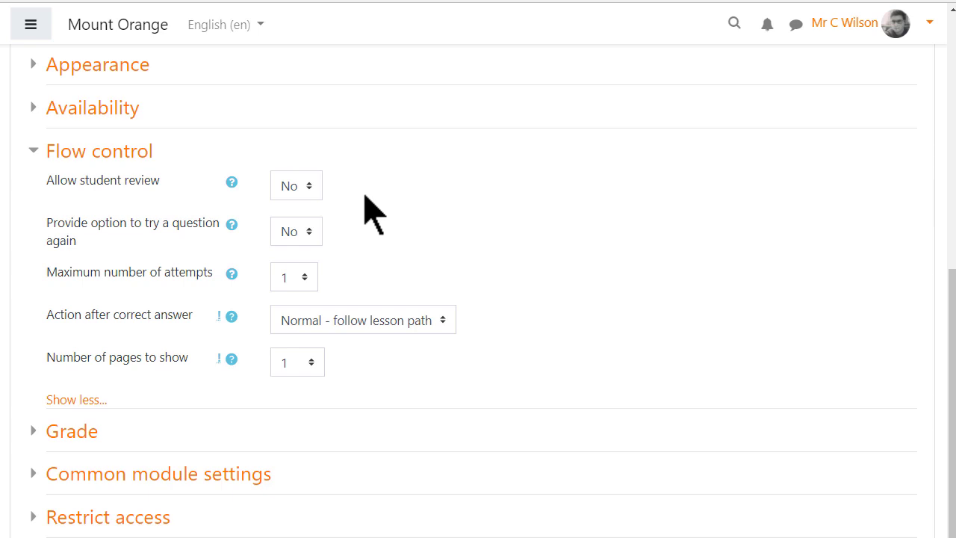
- Under Activity completion, require at least 10 minutes spent on the lesson
click(97, 153)
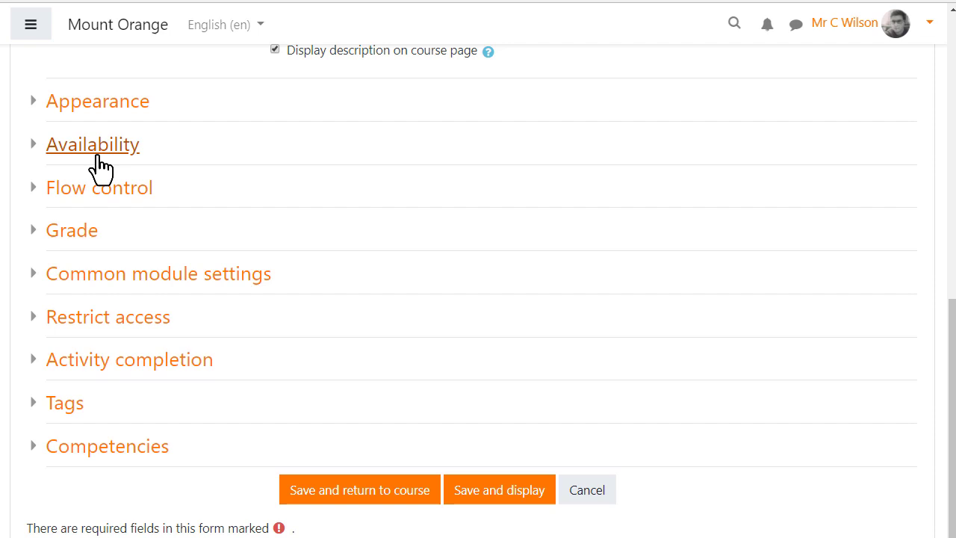
click(187, 362)
scroll(448, 336, down, 3)
click(535, 367)
key(BackSpace)
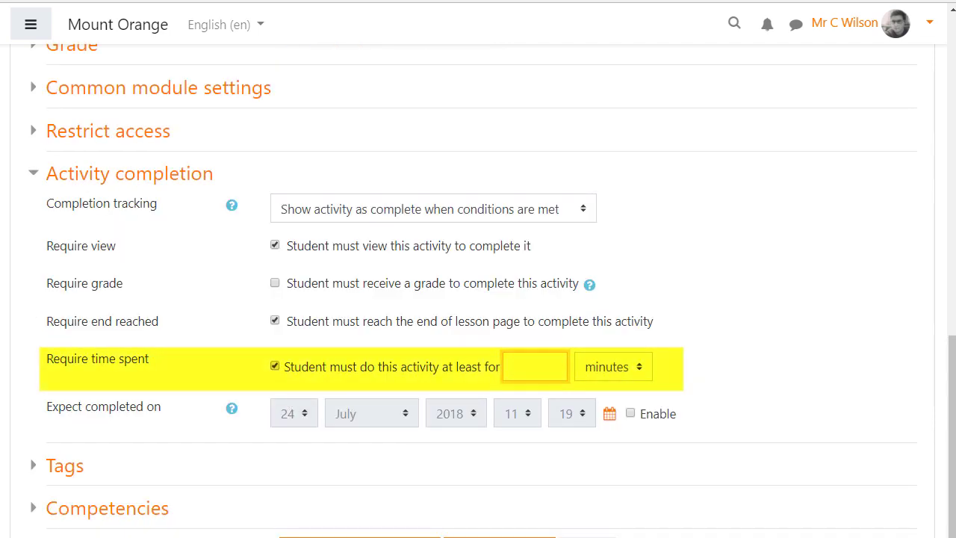
text(10)
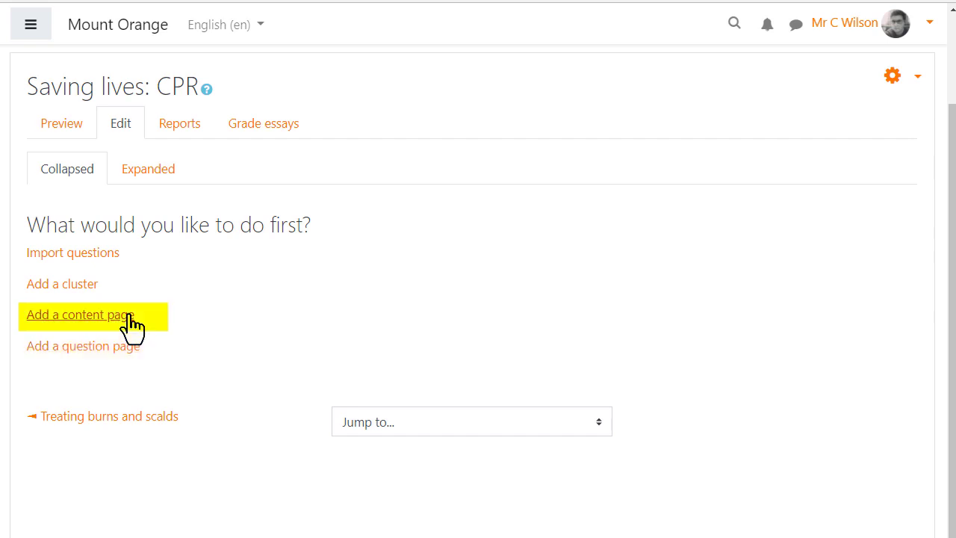
- Create the content page 'What is CPR and why do you need to know?' with its introductory text
click(129, 321)
text(What is CPR and w)
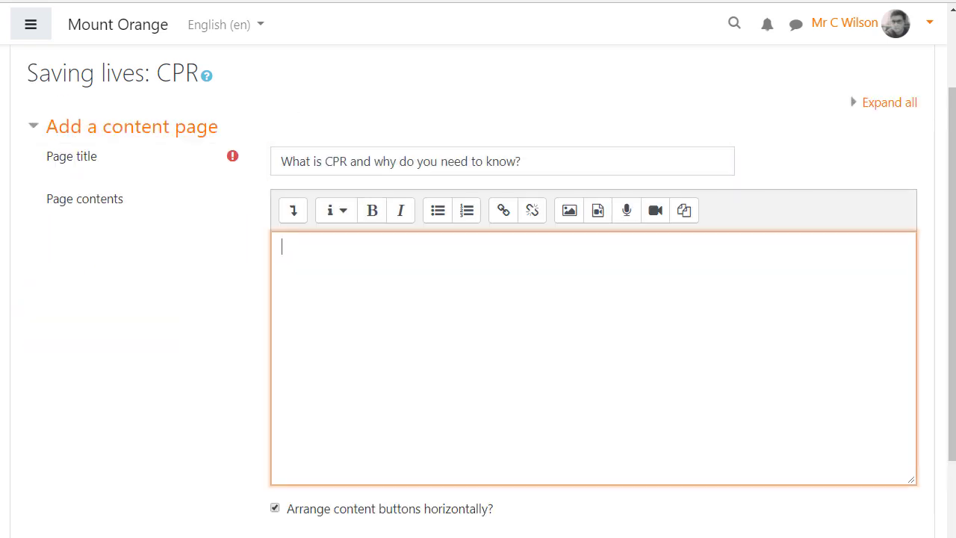
text(If you w)
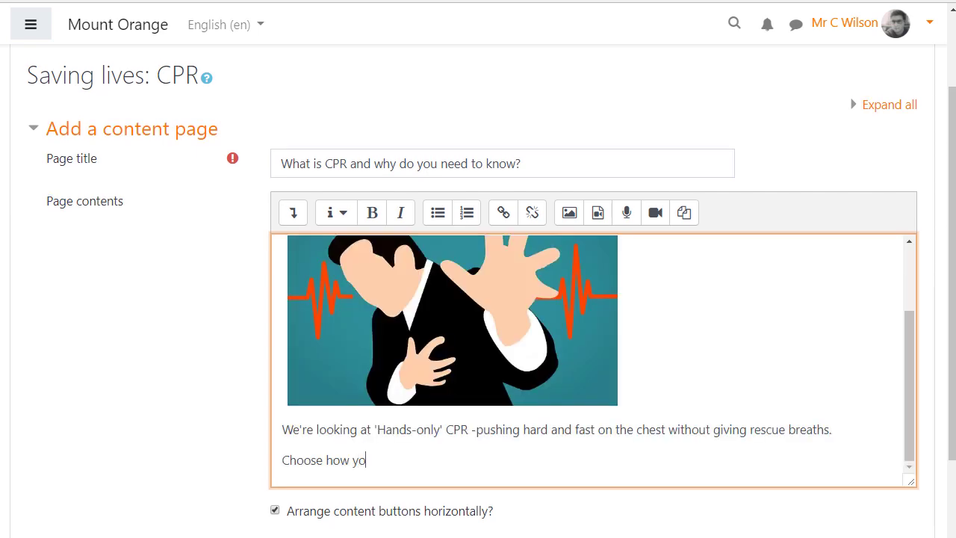
text(u'd learn)
key(BackSpace)
key(BackSpace)
key(BackSpace)
key(BackSpace)
text(ike to learn more )
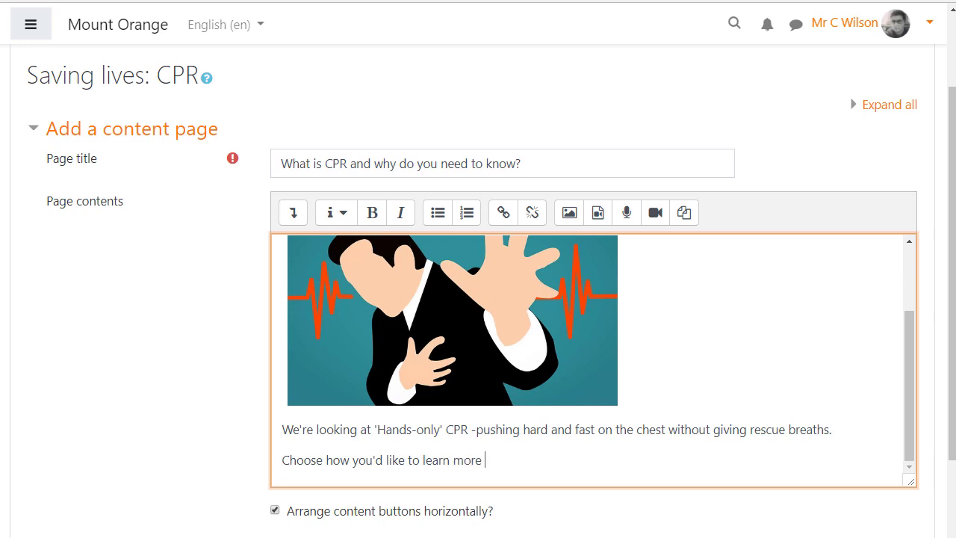
text(about CPR below)
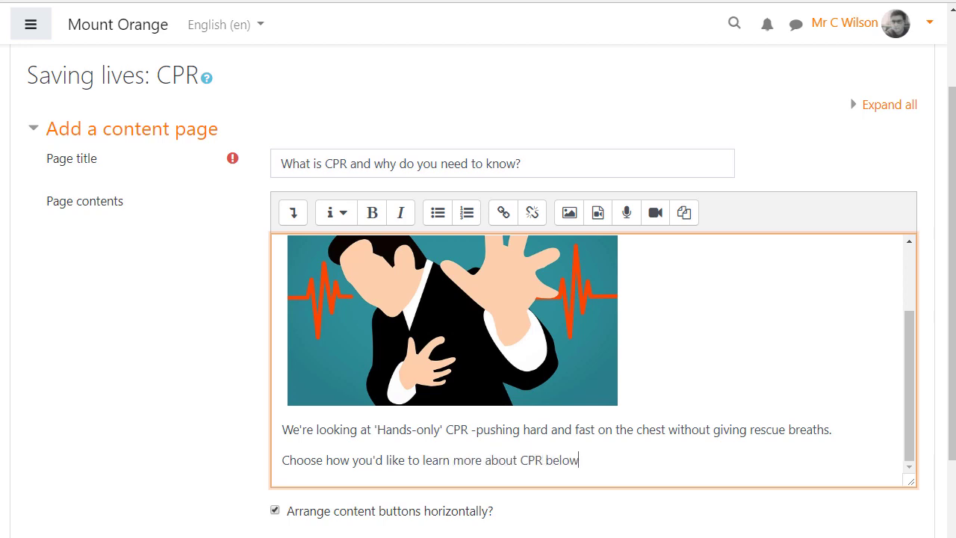
text(:)
scroll(534, 525, down, 7)
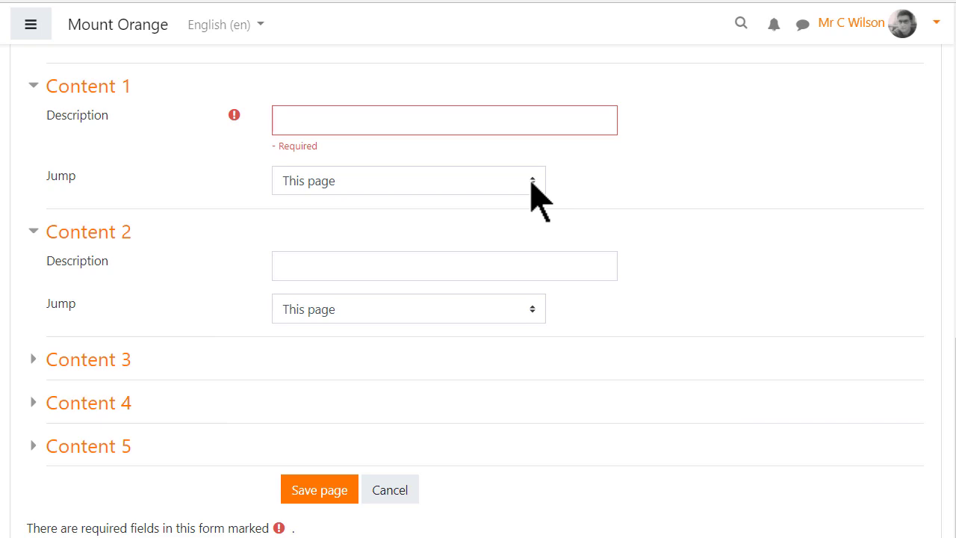
- Label the choices 'Watch a video on CPR' and 'Read text on CPR', keeping the first jump on This page
click(532, 182)
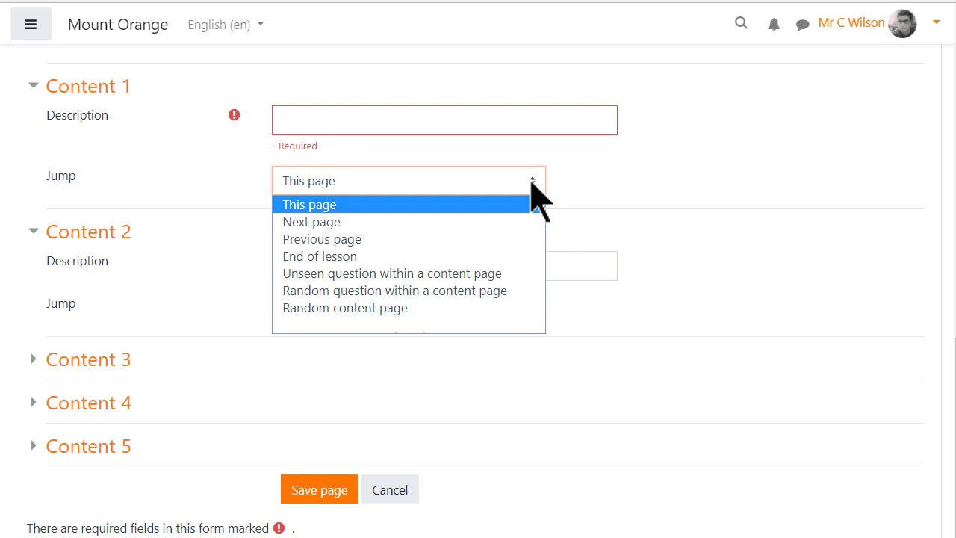
click(535, 198)
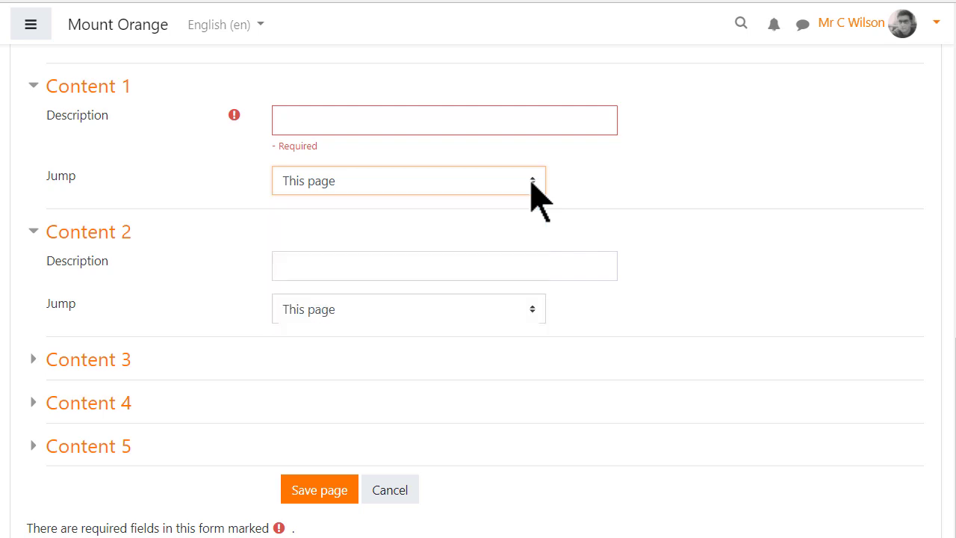
click(515, 123)
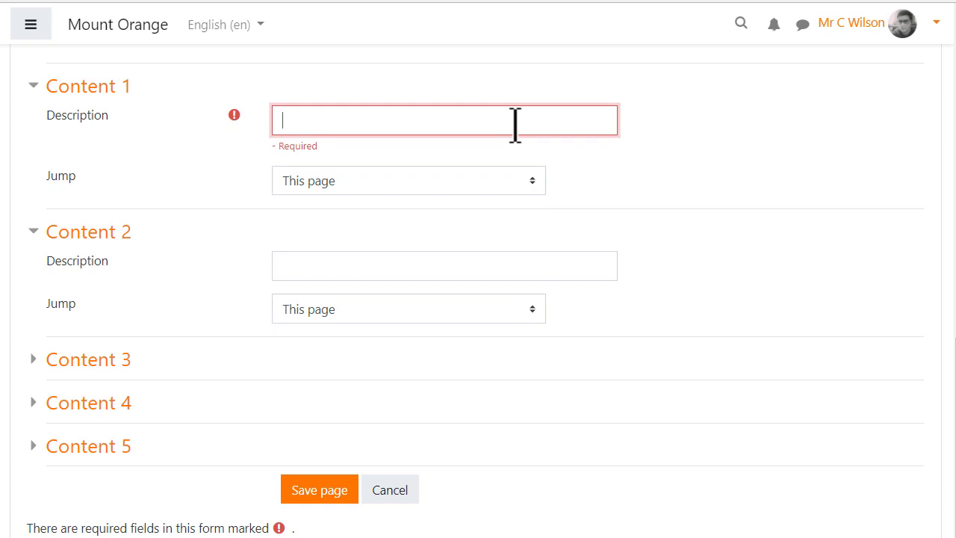
text(Watch a video on CPR)
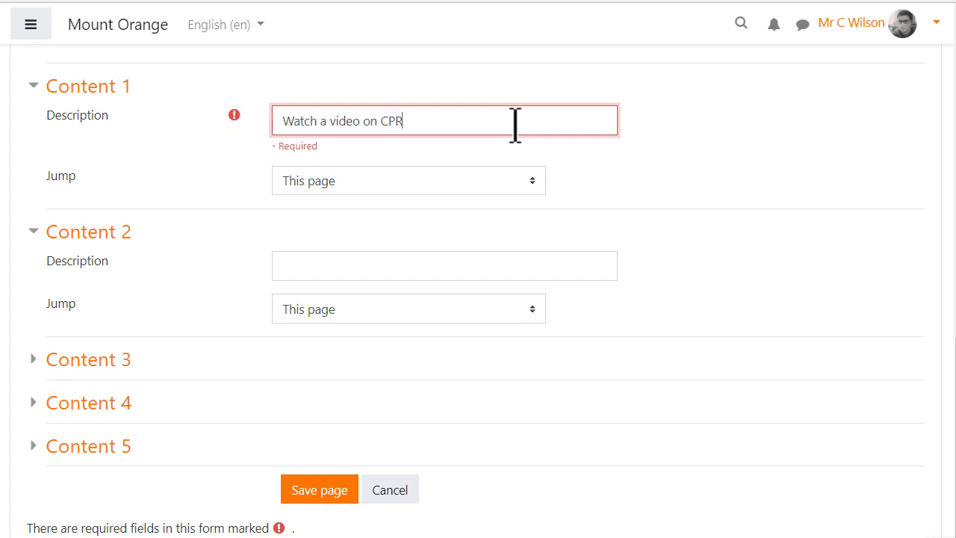
click(532, 261)
text(Read text on )
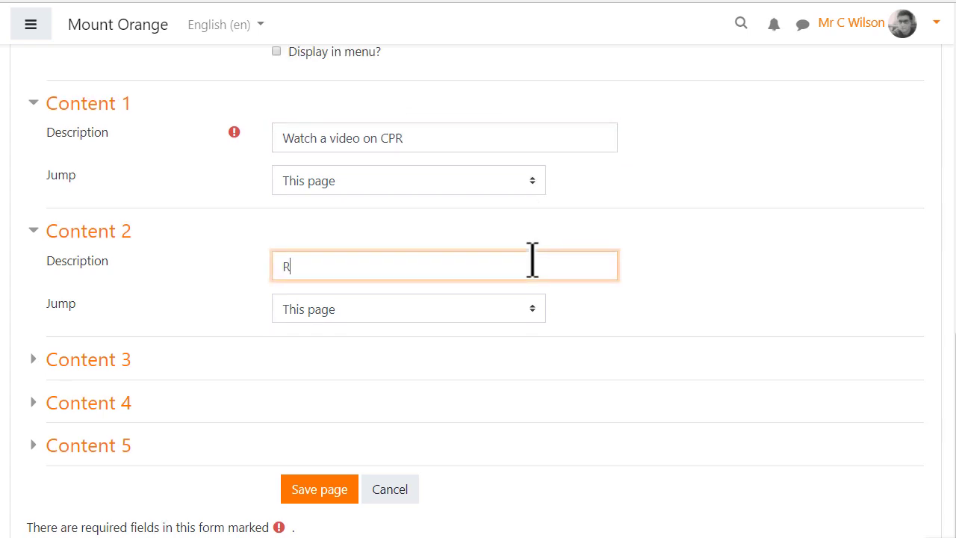
text(CPR)
- Save the CPR content page and list the page types available to add next
click(336, 493)
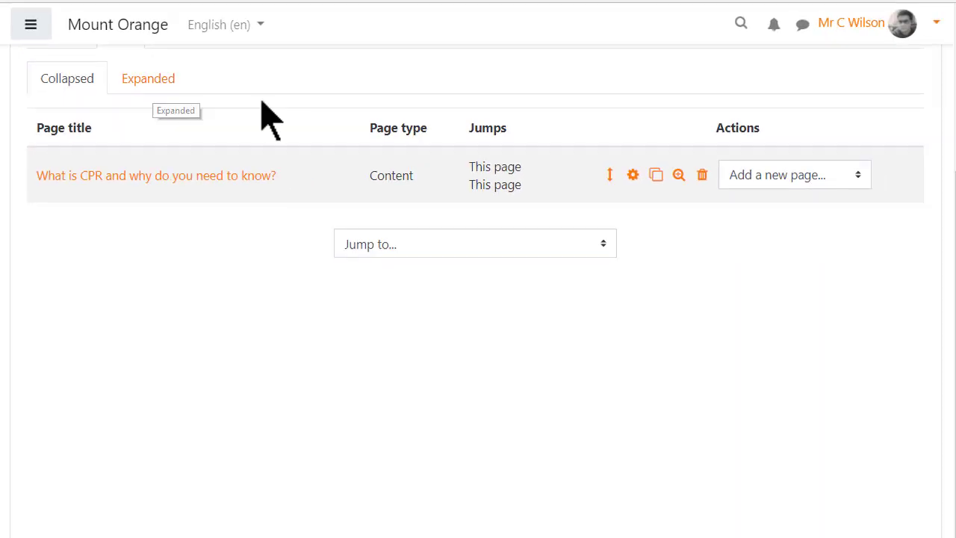
click(858, 176)
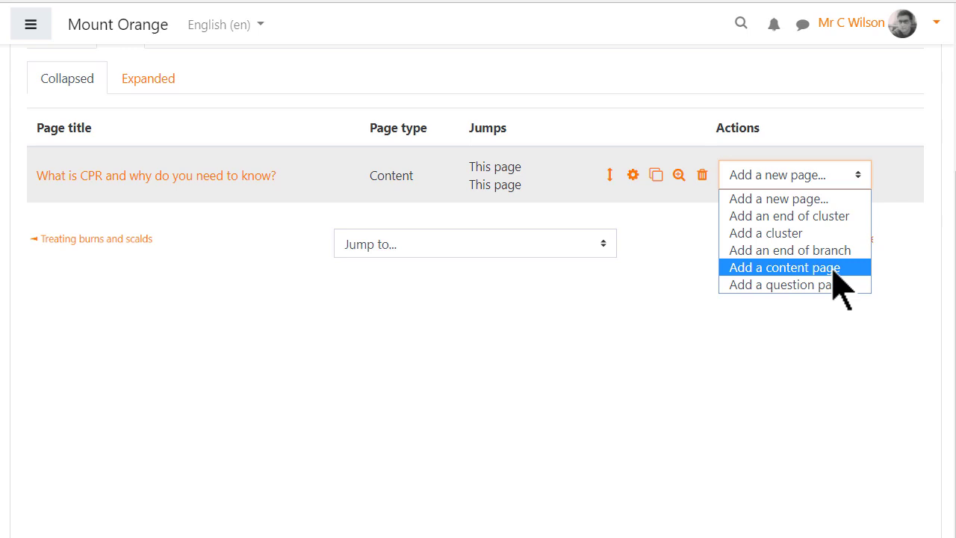
- Add and save the 'Watch a video on CPR' page with choices 'Read text about CPR' and 'Got it! Test me!'
click(784, 268)
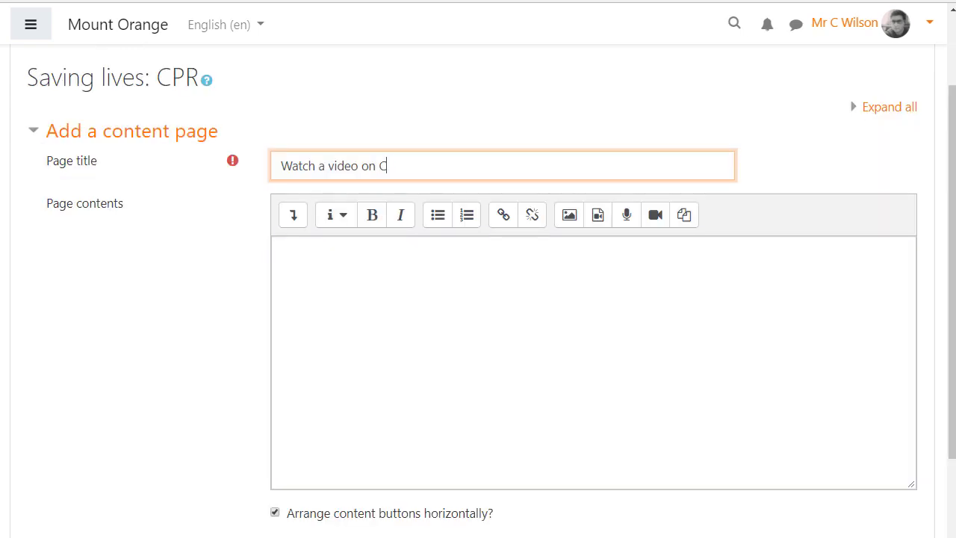
text(PR)
click(281, 251)
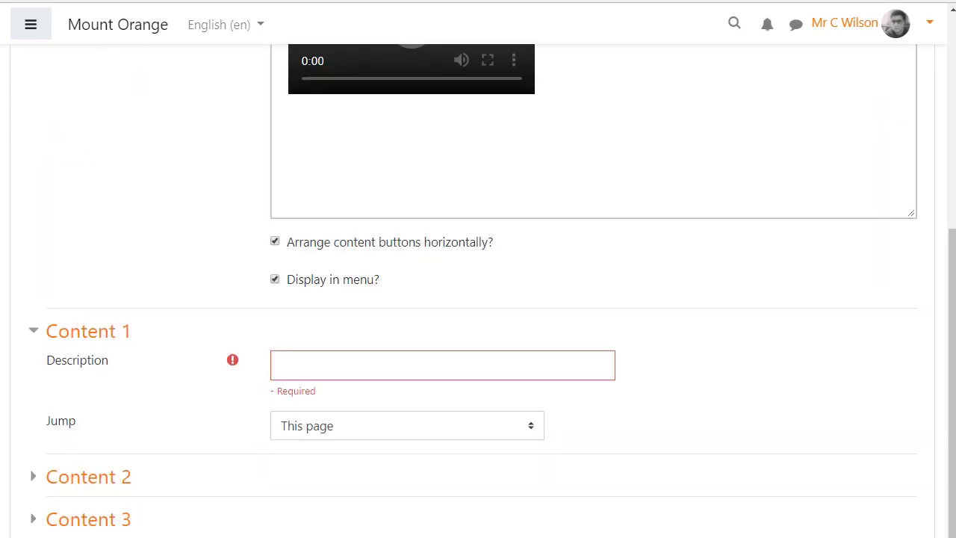
click(442, 365)
text(R)
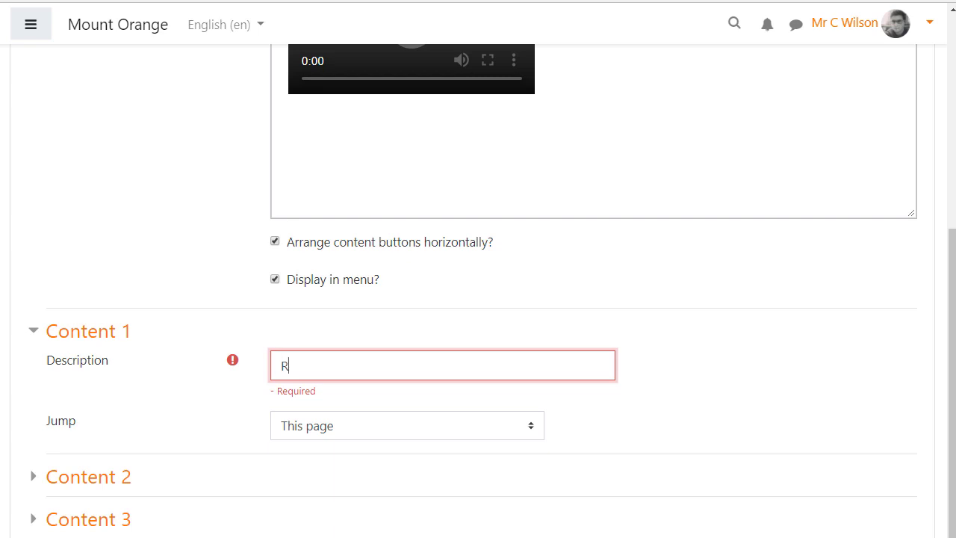
text(ead text about CPR)
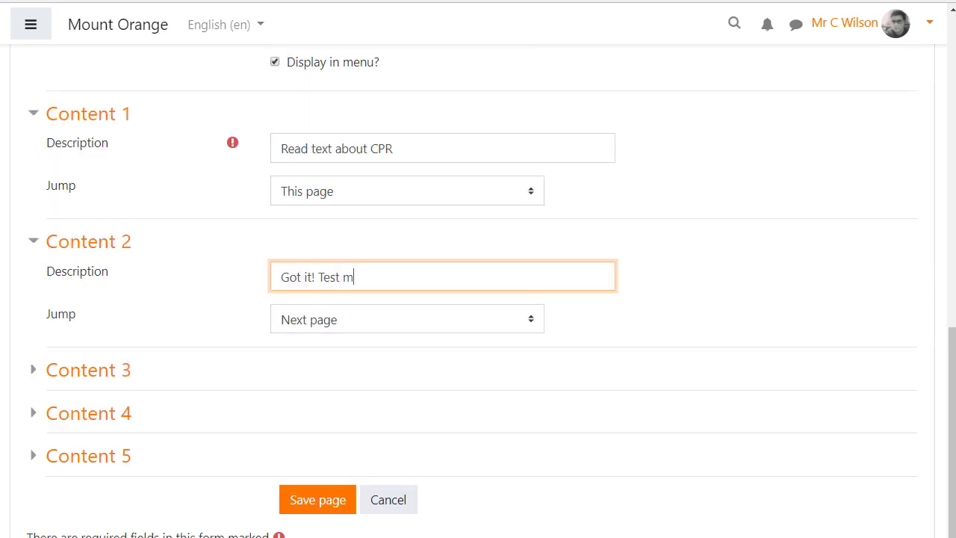
text(e!)
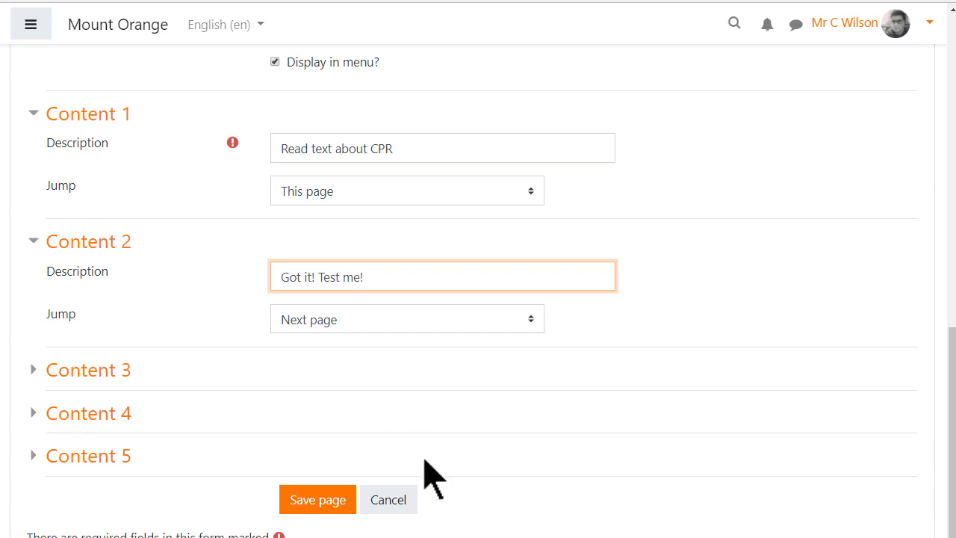
click(345, 515)
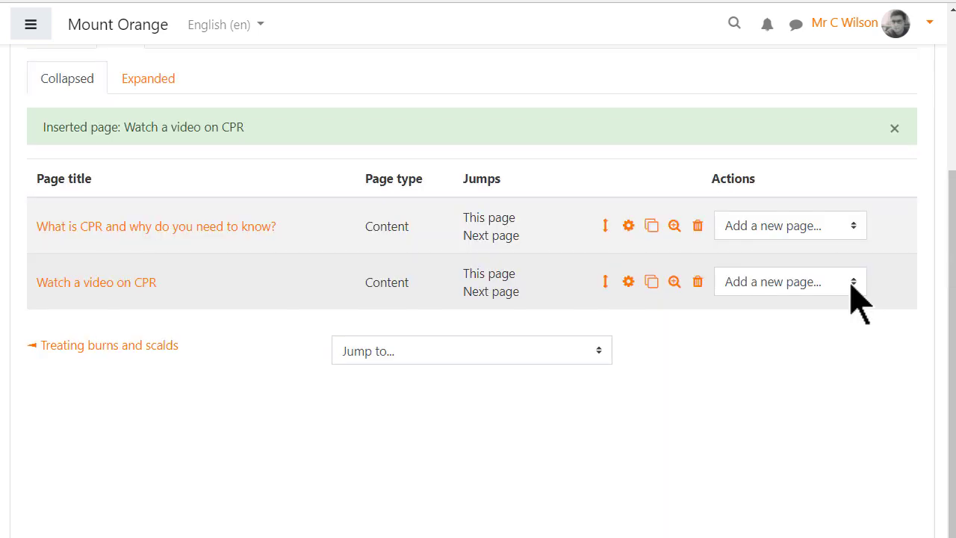
- Add a new content page after the video page for 'Read text on CPR'
click(849, 282)
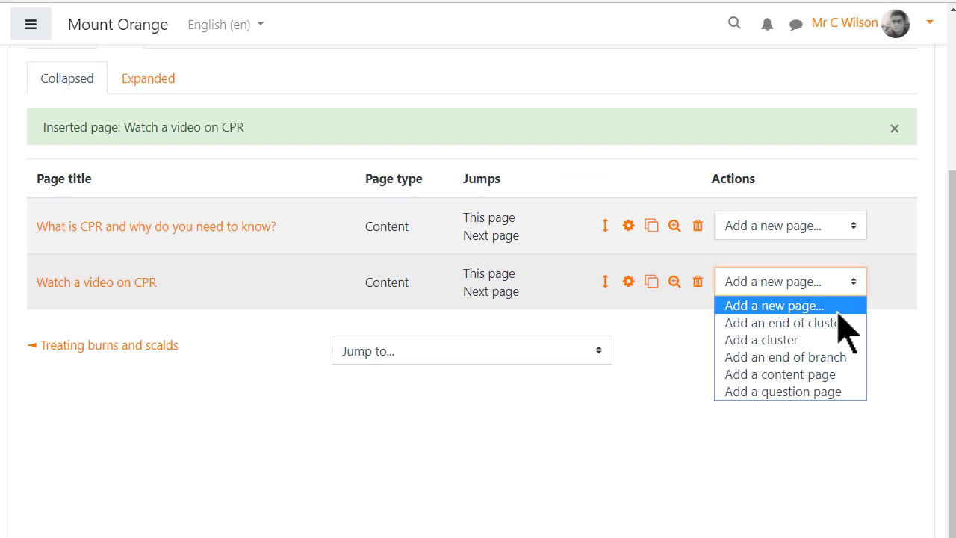
click(823, 376)
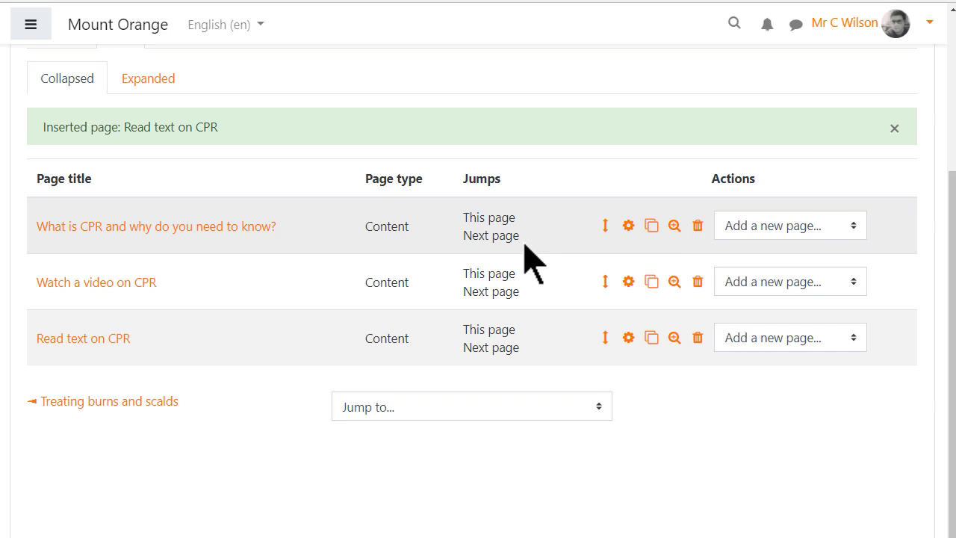
- Point the first CPR page's Content 1 jump to 'Watch a video on CPR' and Content 2 to 'Read text on CPR'
click(627, 227)
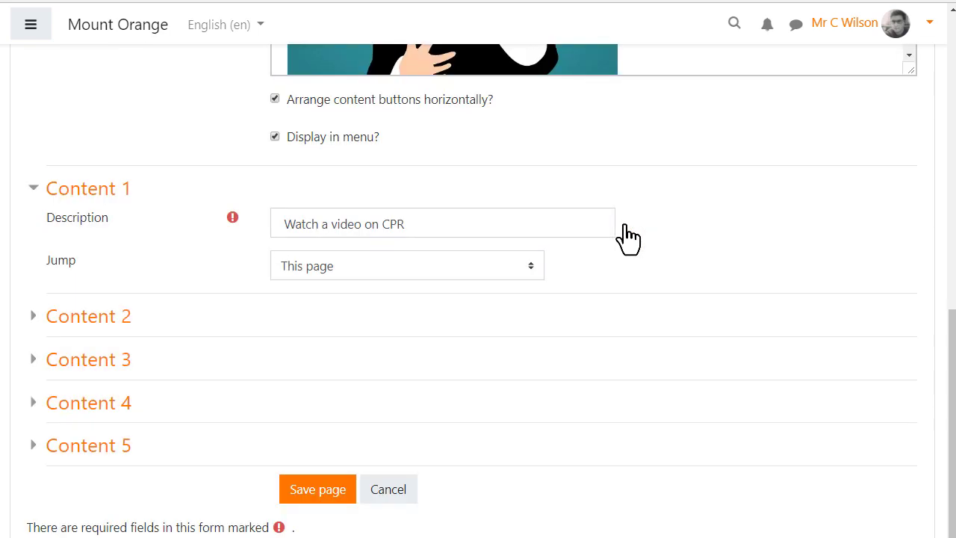
click(532, 271)
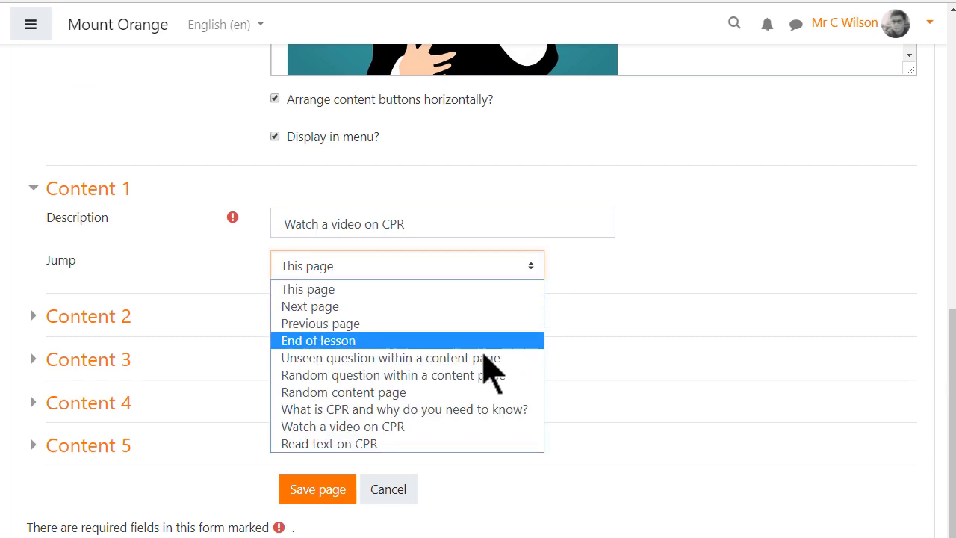
click(474, 430)
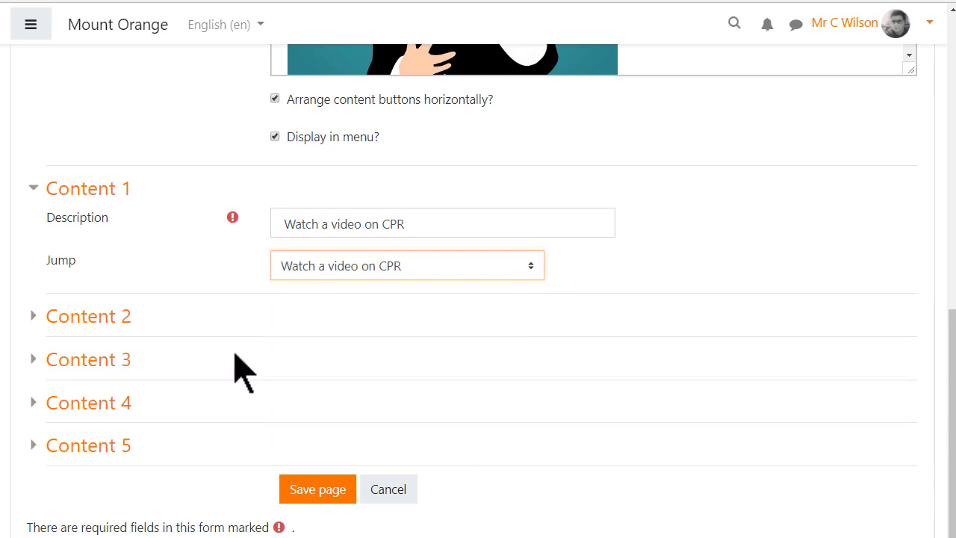
click(120, 323)
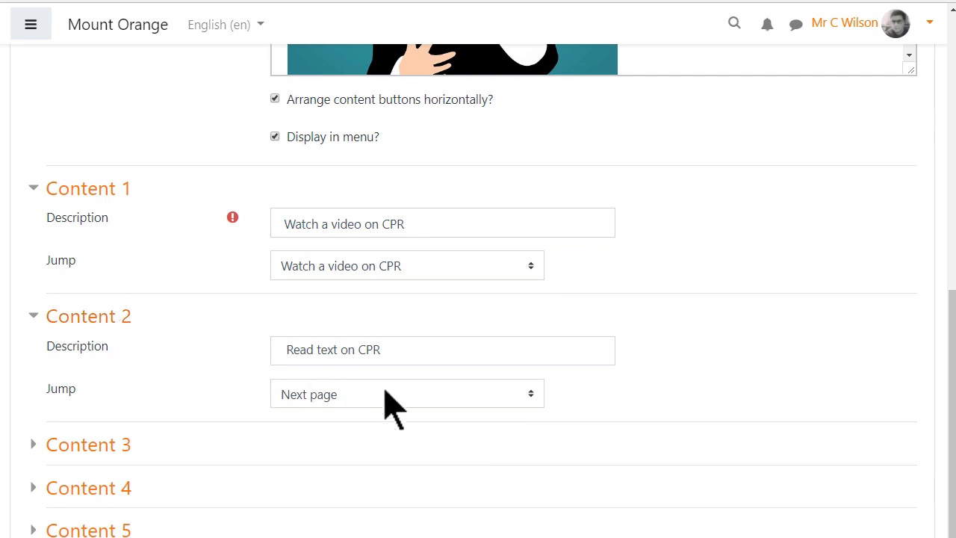
key(Tab)
click(528, 399)
click(336, 535)
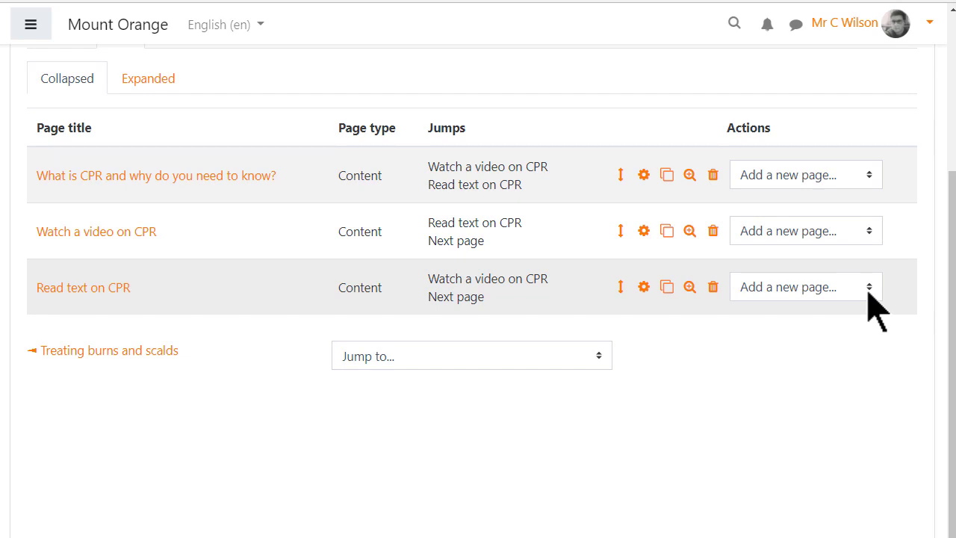
- Add a Multichoice question page after the text page
click(868, 291)
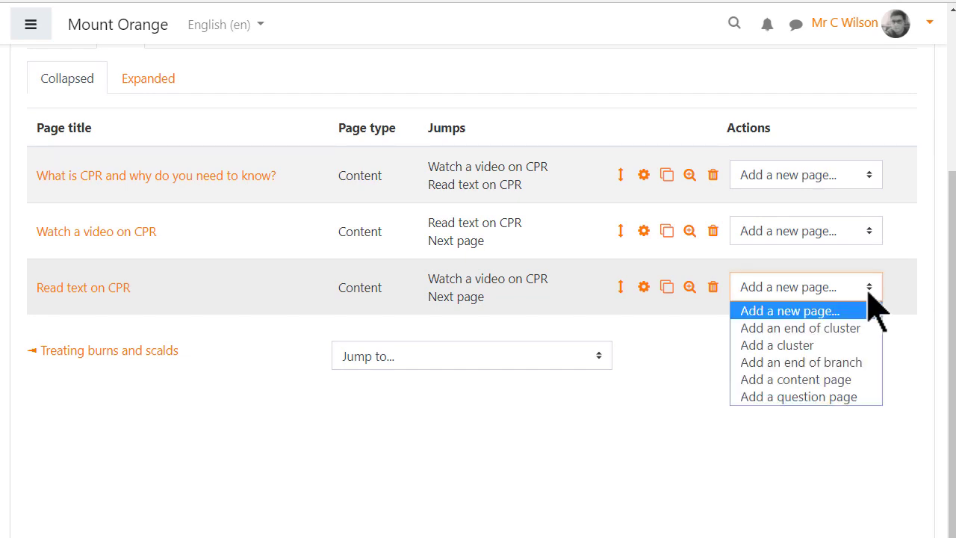
click(847, 399)
click(371, 132)
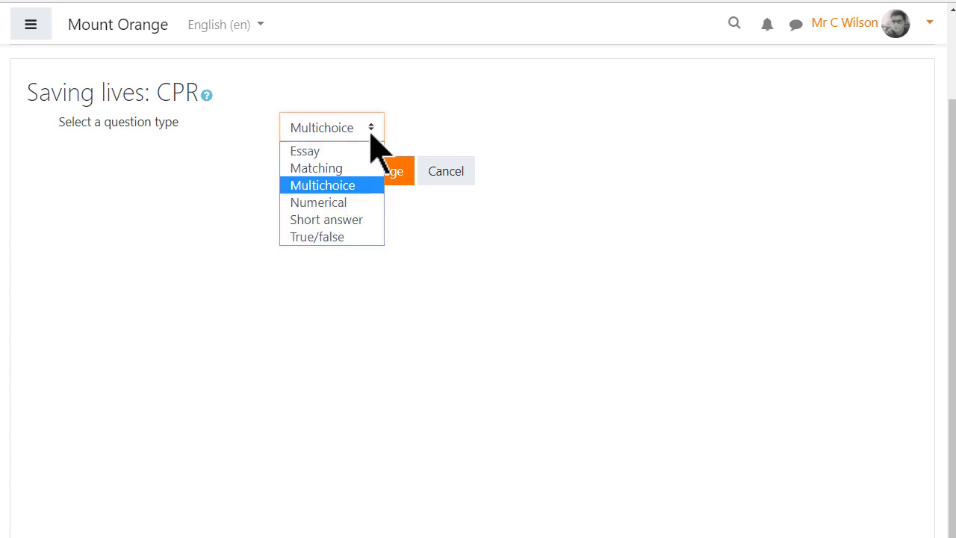
click(369, 186)
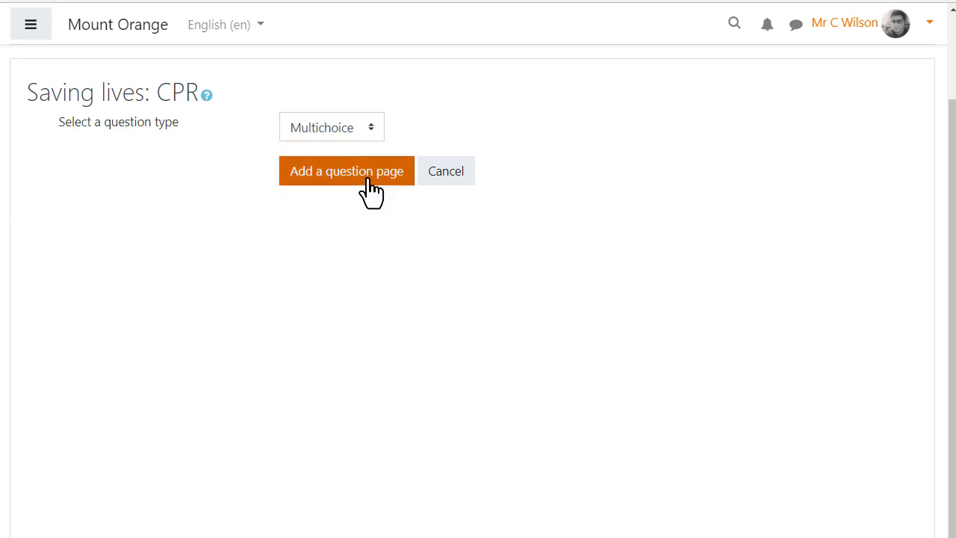
click(371, 184)
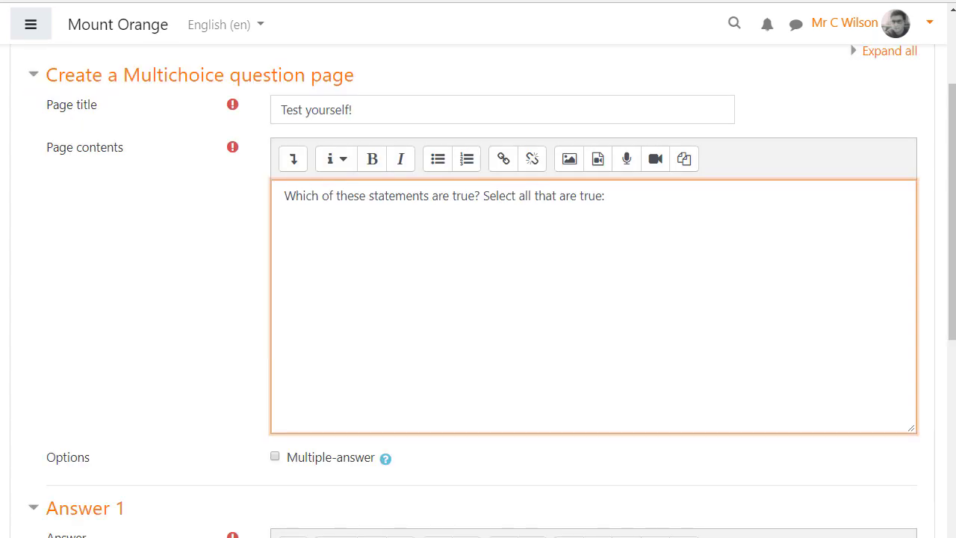
- Allow multiple answers; Answer 1 jumps to End of lesson, Answer 2 stays on This page
scroll(290, 235, down, 3)
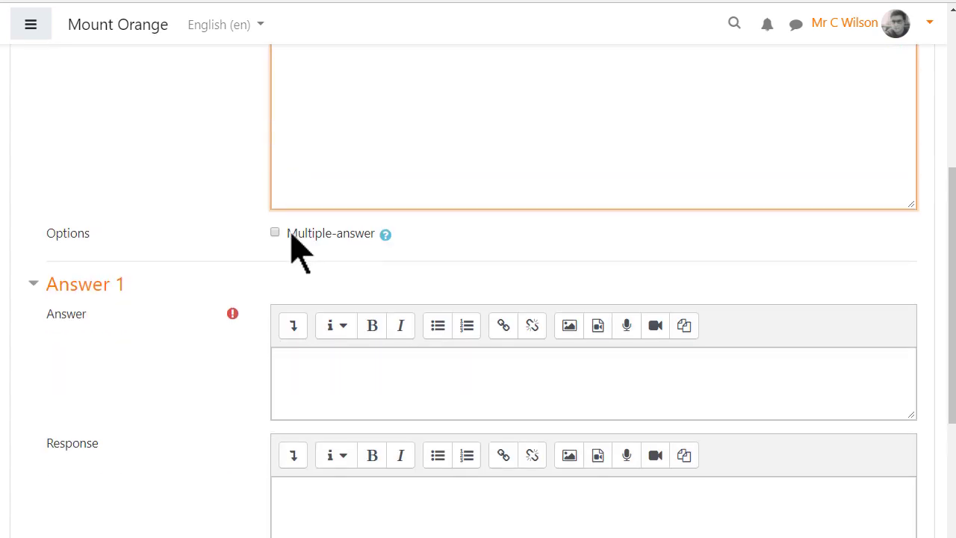
click(275, 231)
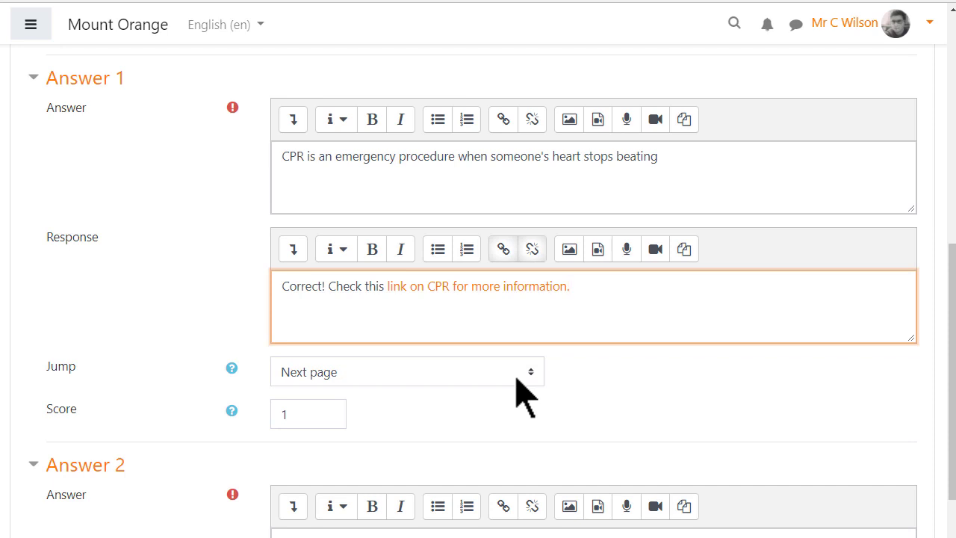
click(525, 393)
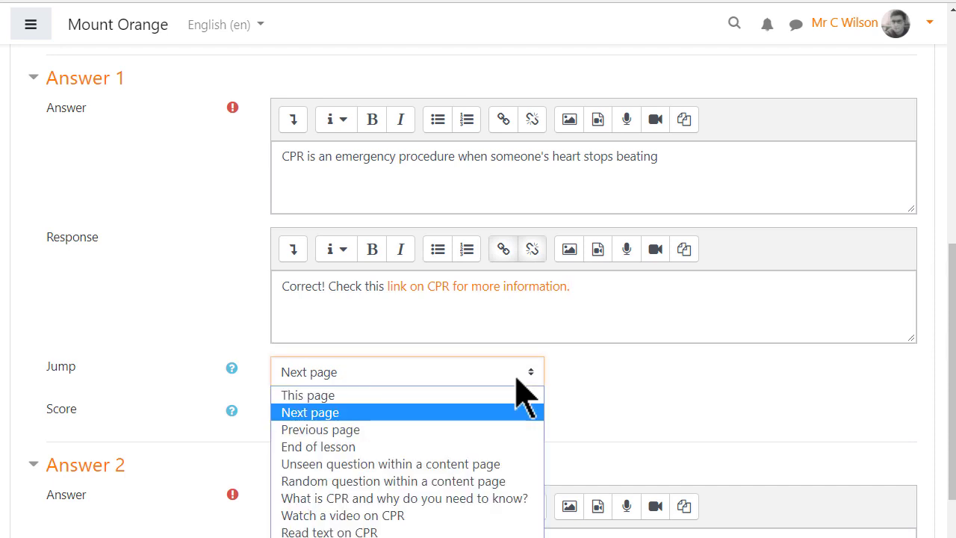
click(512, 446)
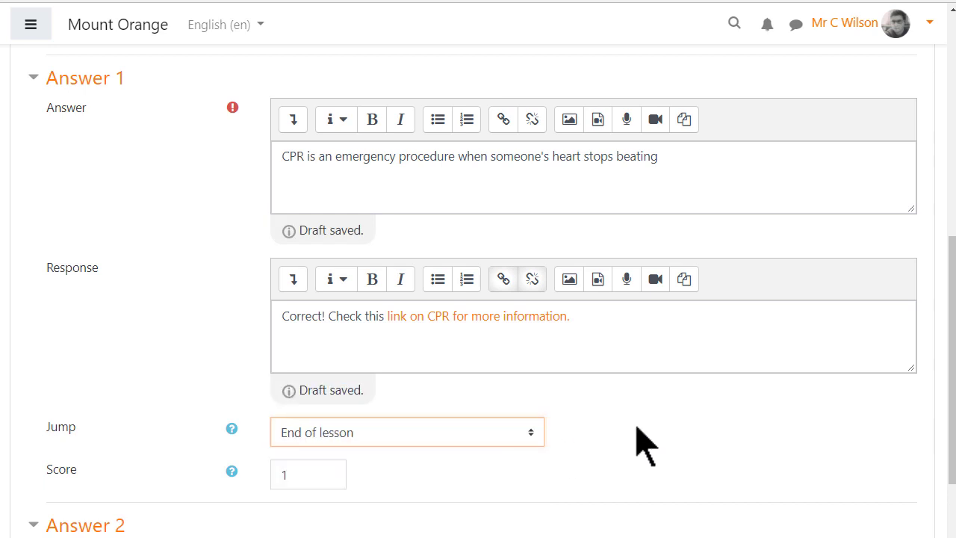
click(670, 438)
scroll(670, 438, down, 3)
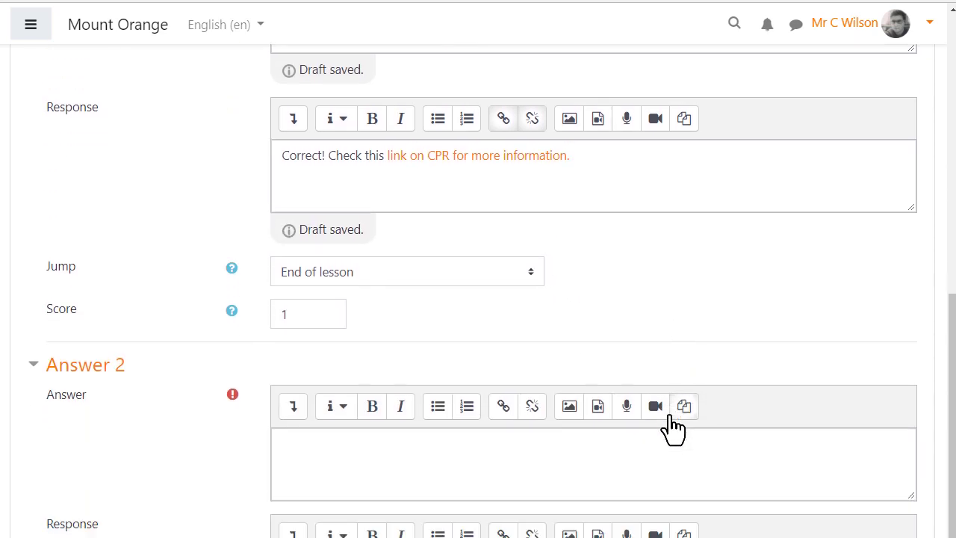
scroll(672, 427, down, 4)
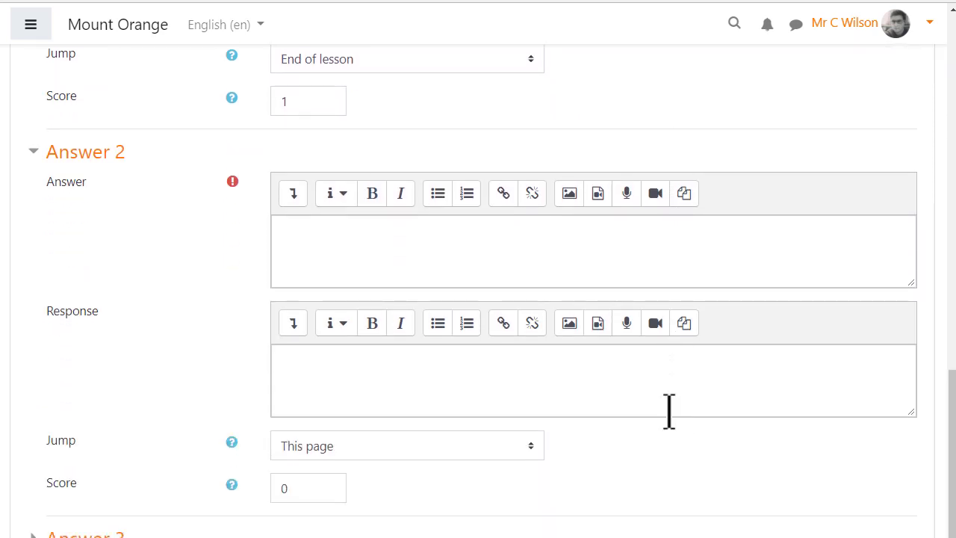
scroll(669, 411, down, 1)
click(549, 234)
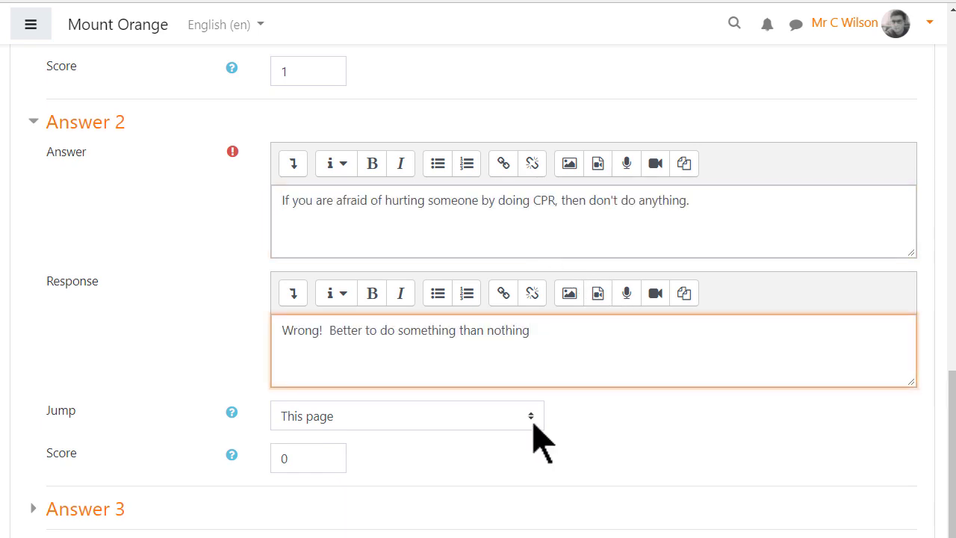
click(532, 418)
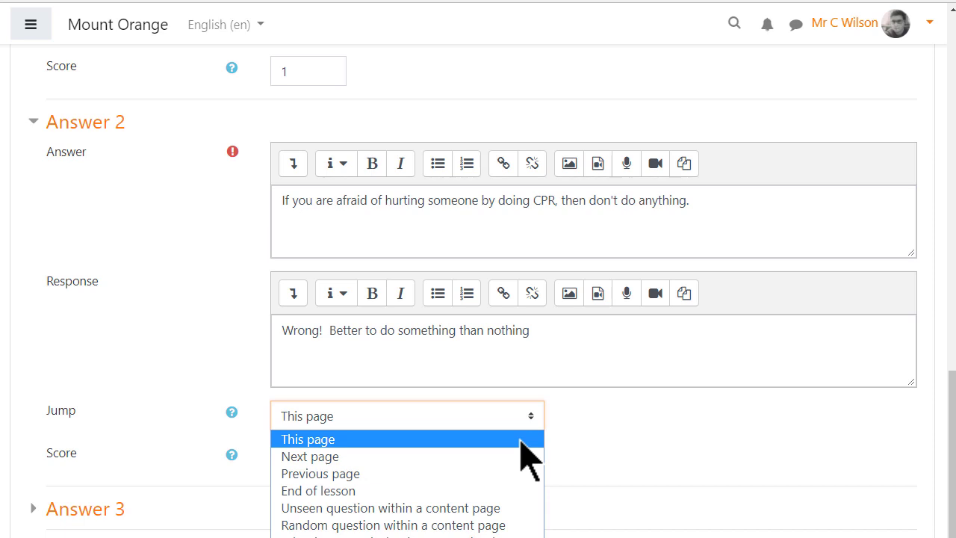
click(521, 441)
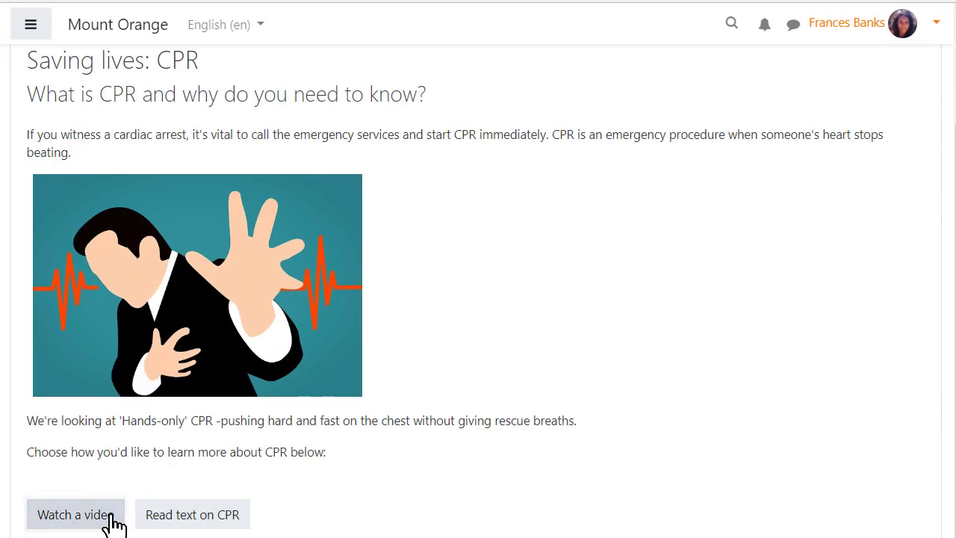
- As a student, take the video route, tick the true statements, and continue to the end (grade 100.0)
click(115, 516)
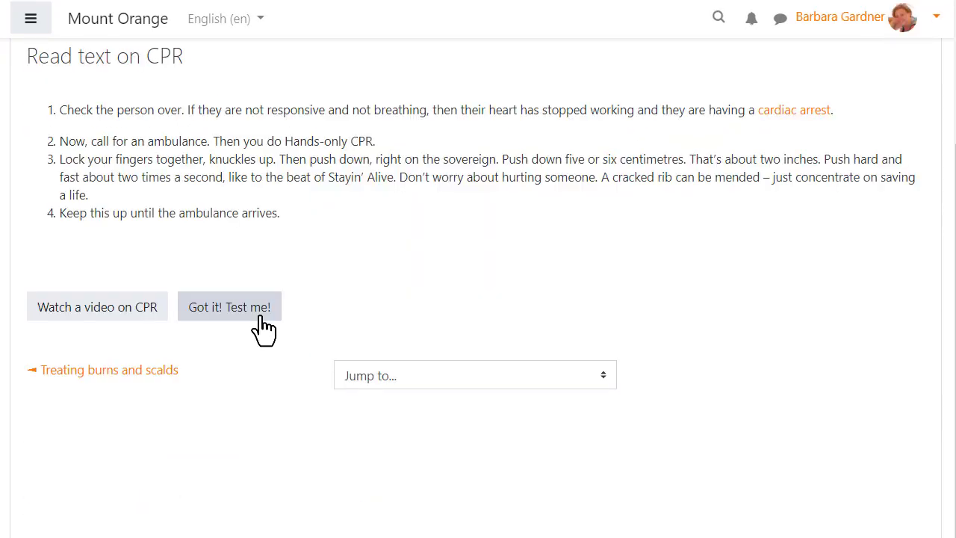
click(261, 316)
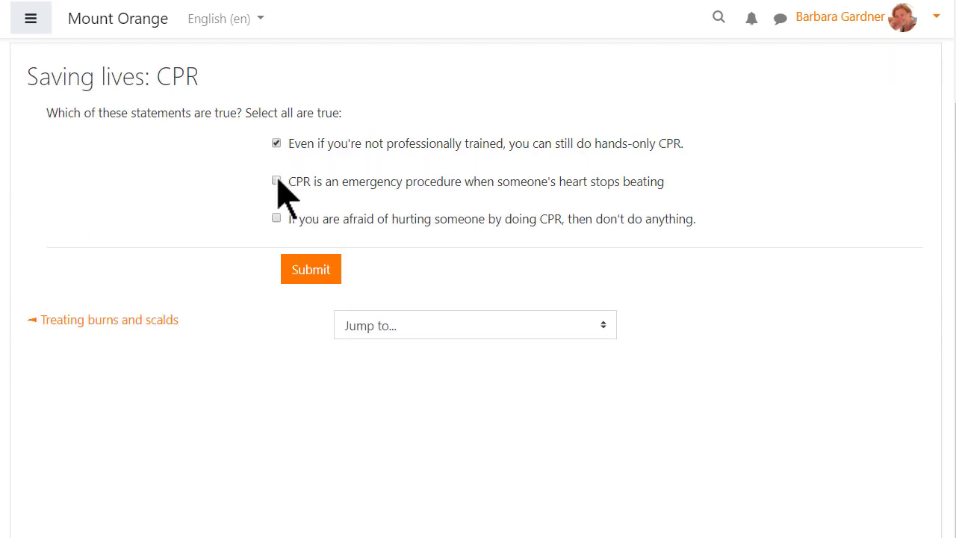
click(276, 181)
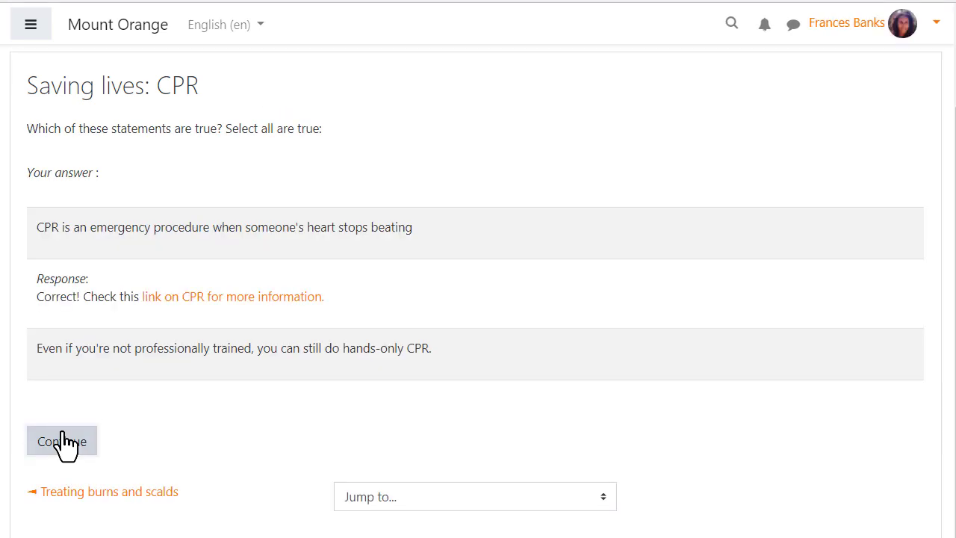
click(64, 442)
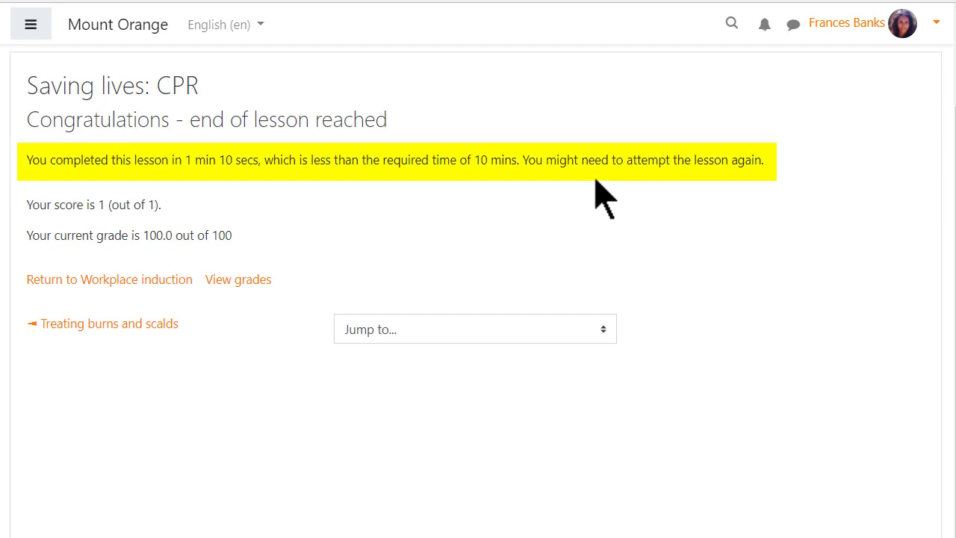